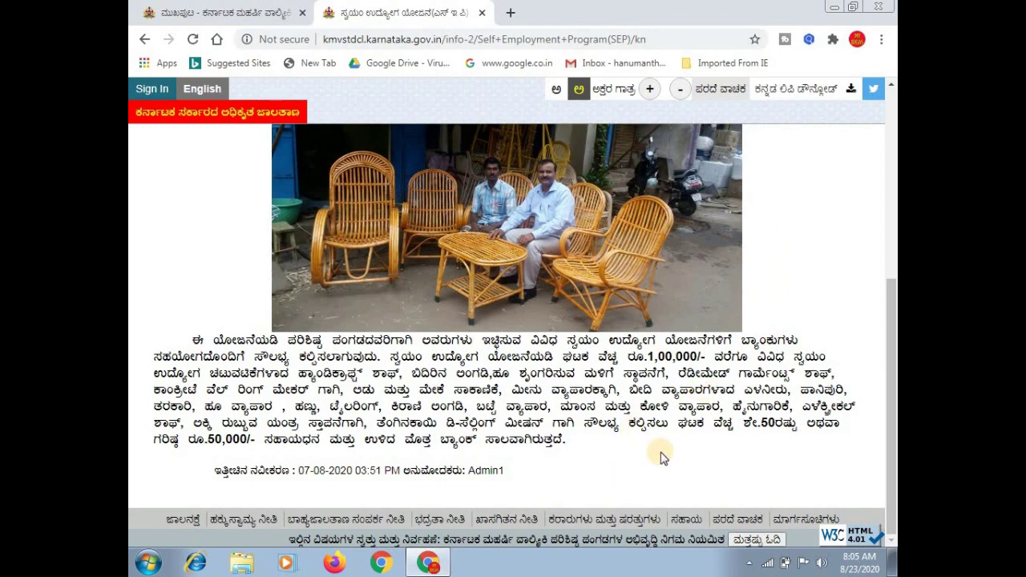
Step: Open the online application form for the Self Employment Program (SEP) from the scheme's page
{"action": "scroll", "coordinate": [881, 89], "scroll_direction": "up", "scroll_amount": 3}
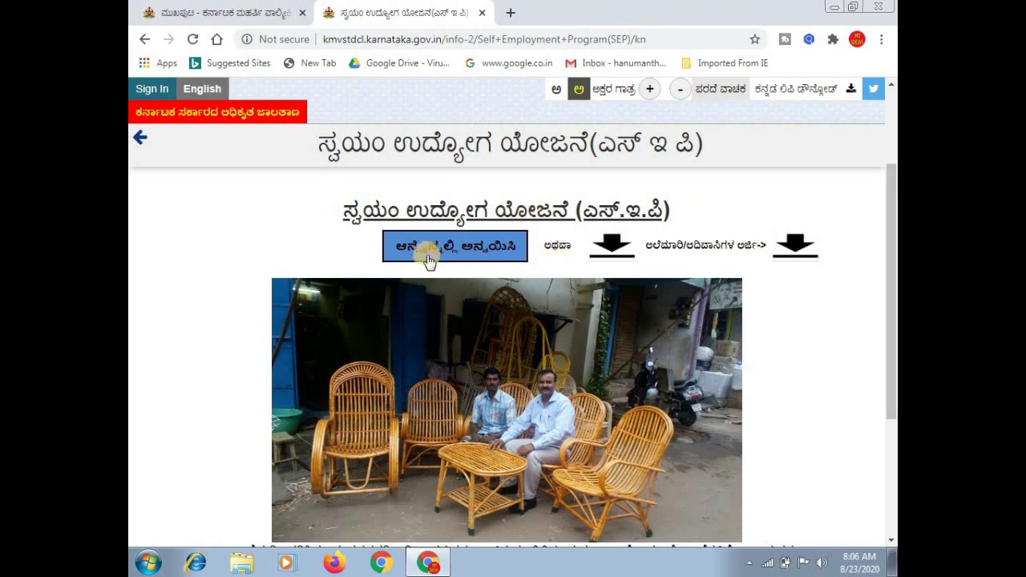
{"action": "left_click", "coordinate": [490, 255]}
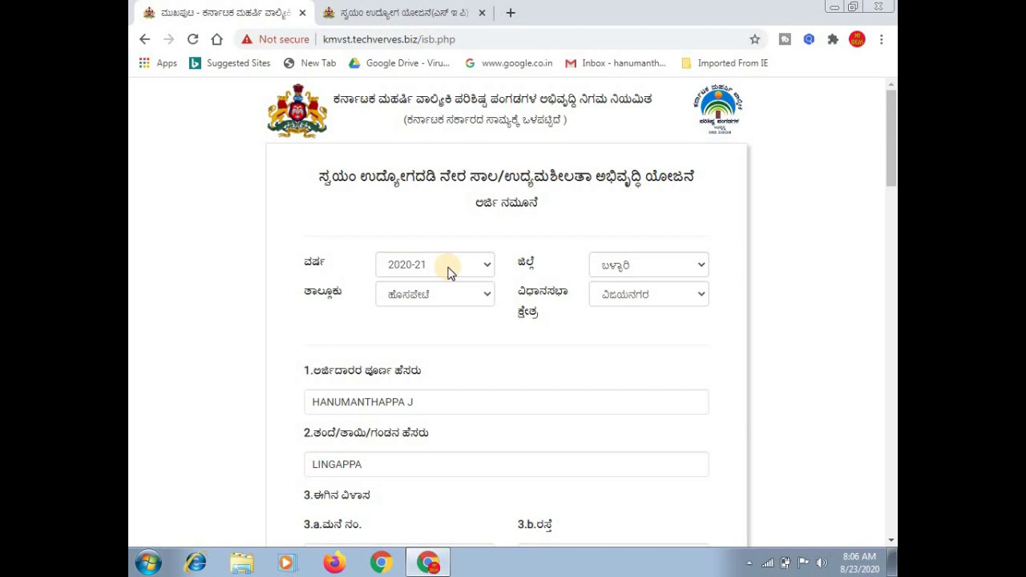
Step: Examine the district, taluk and assembly constituency choices in the application form, keeping the current selections
{"action": "left_click", "coordinate": [657, 269]}
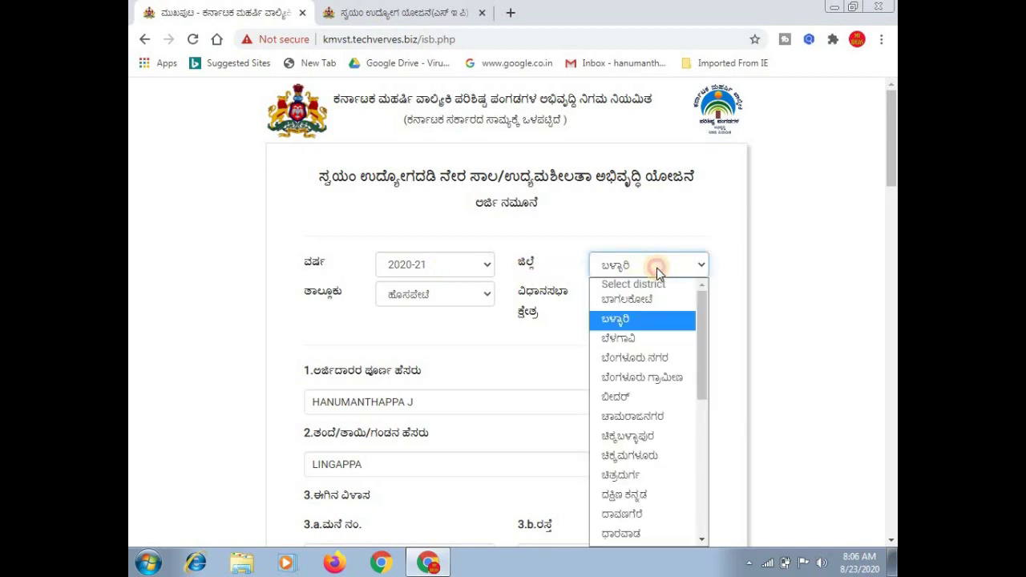
{"action": "left_click", "coordinate": [656, 267]}
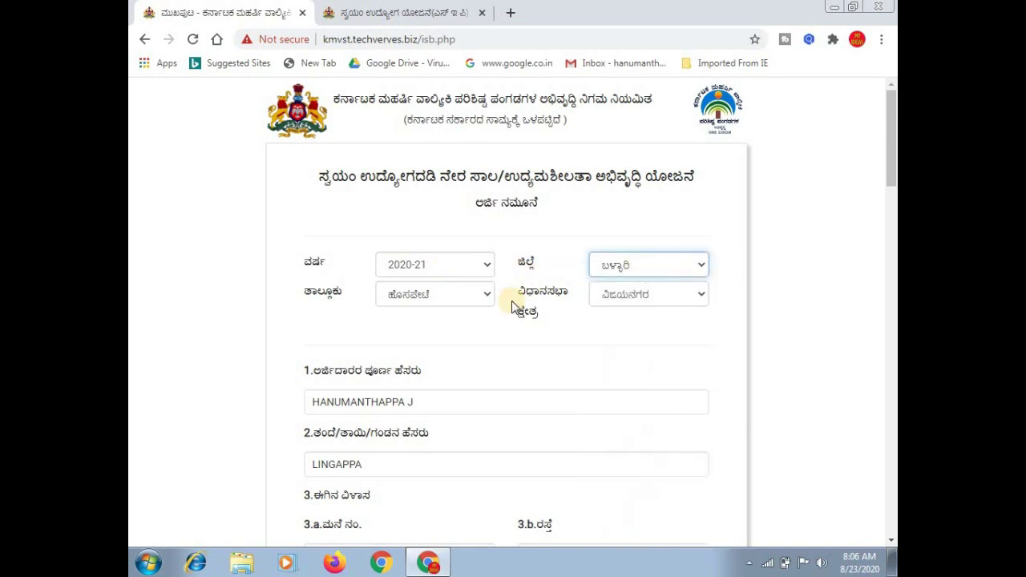
{"action": "left_click", "coordinate": [458, 303]}
{"action": "left_click", "coordinate": [459, 304]}
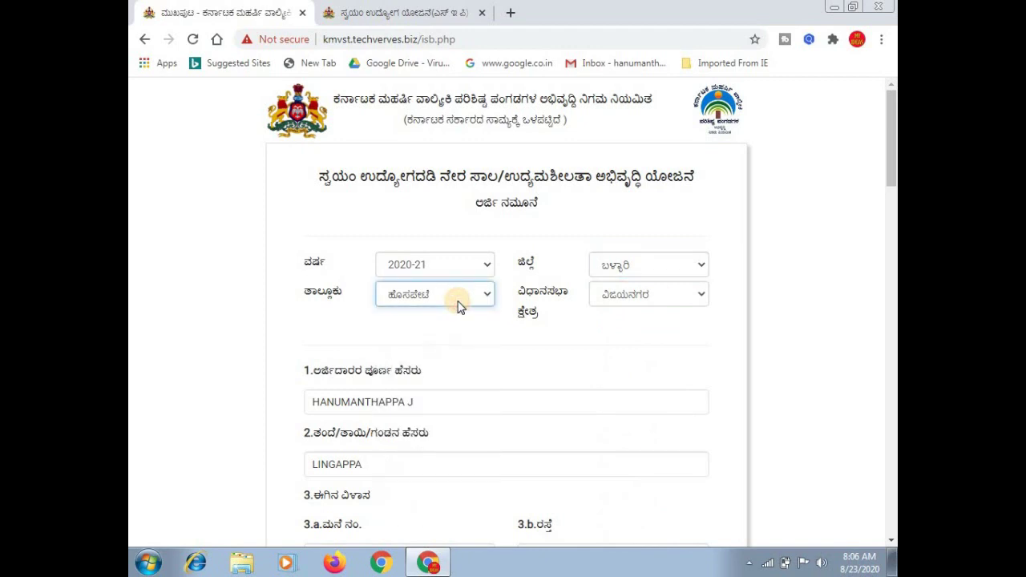
{"action": "left_click", "coordinate": [672, 299]}
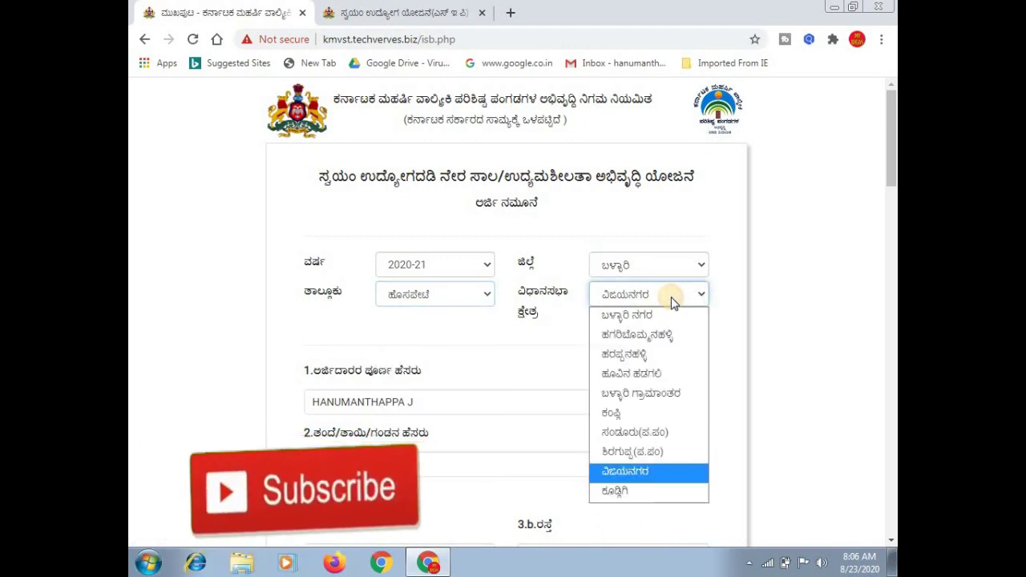
{"action": "key", "text": "Up"}
{"action": "key", "text": "Up"}
{"action": "key", "text": "Up"}
{"action": "key", "text": "Up"}
{"action": "key", "text": "Up"}
{"action": "key", "text": "Up"}
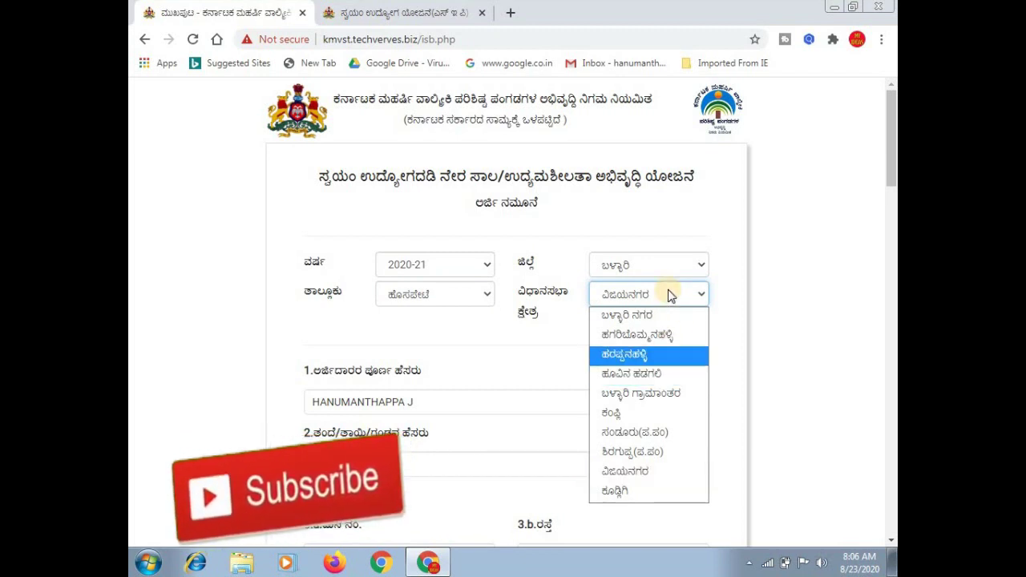
{"action": "key", "text": "Up"}
{"action": "key", "text": "Up"}
{"action": "key", "text": "Escape"}
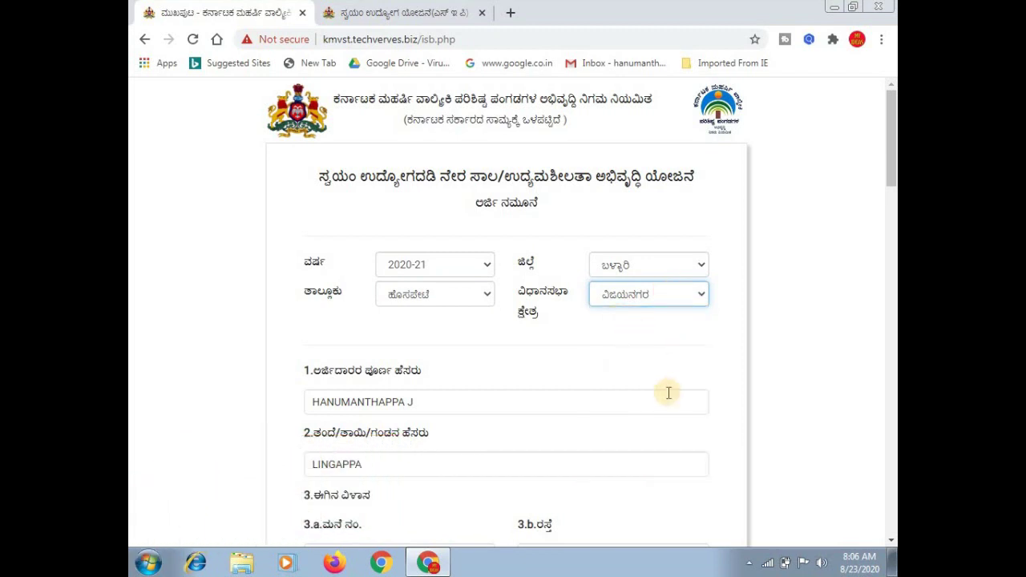
{"action": "left_click", "coordinate": [797, 362]}
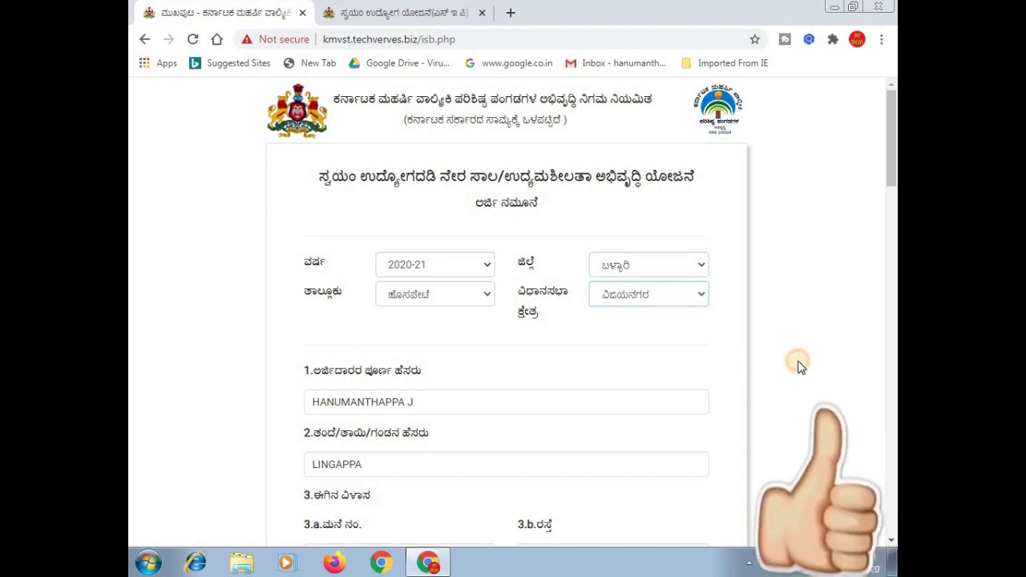
Step: Review the applicant name, parent or spouse name and current address fields, including taluk/district and postal code
{"action": "scroll", "coordinate": [799, 366], "scroll_direction": "down", "scroll_amount": 1}
{"action": "scroll", "coordinate": [799, 367], "scroll_direction": "down", "scroll_amount": 3}
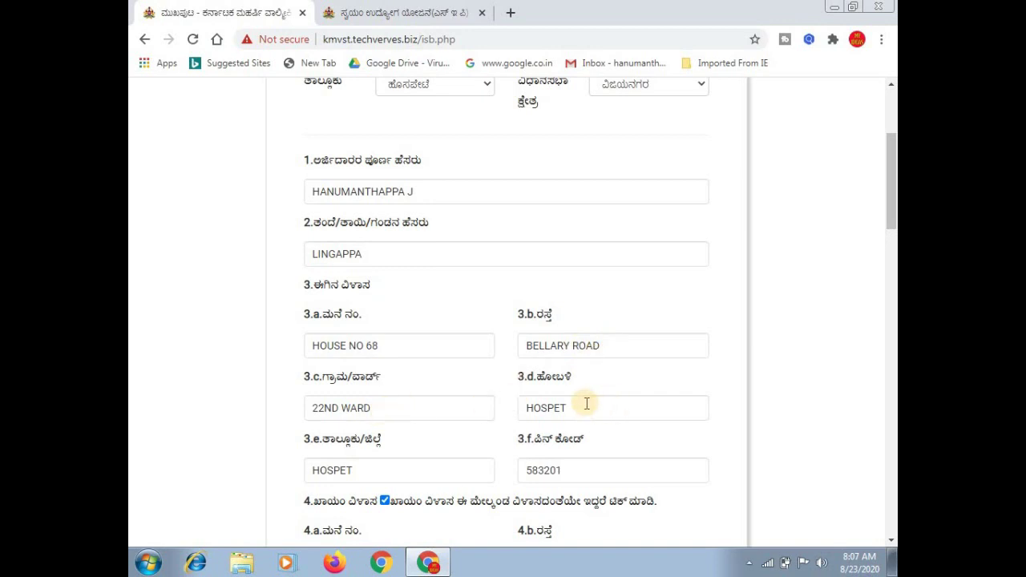
{"action": "left_click", "coordinate": [374, 478]}
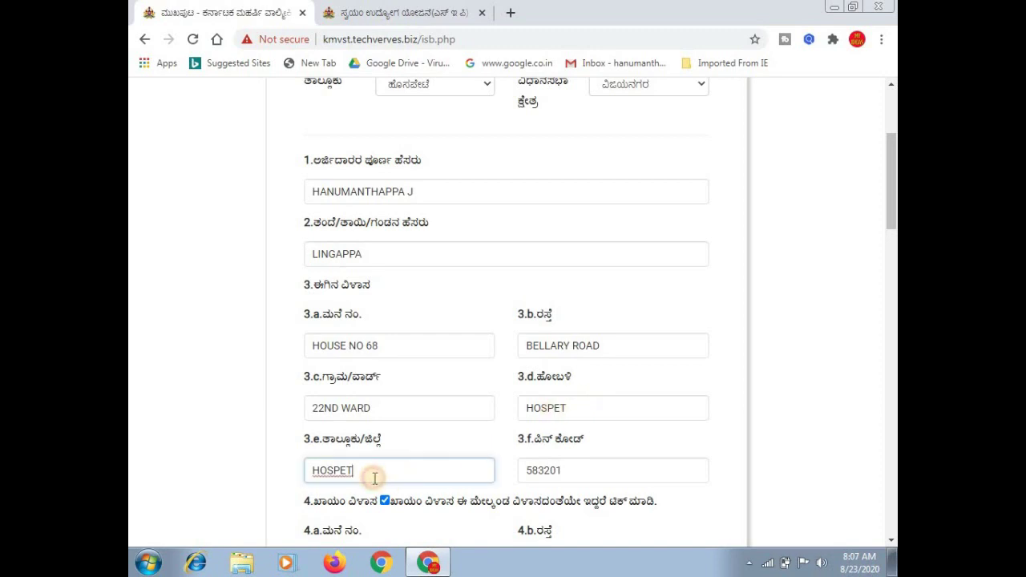
{"action": "left_click", "coordinate": [564, 467]}
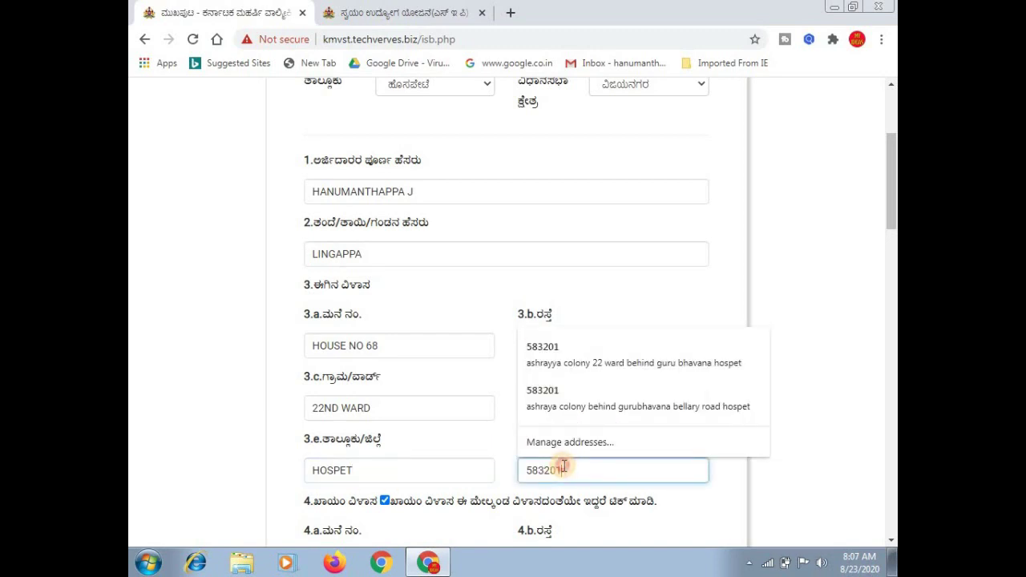
{"action": "left_click", "coordinate": [833, 463]}
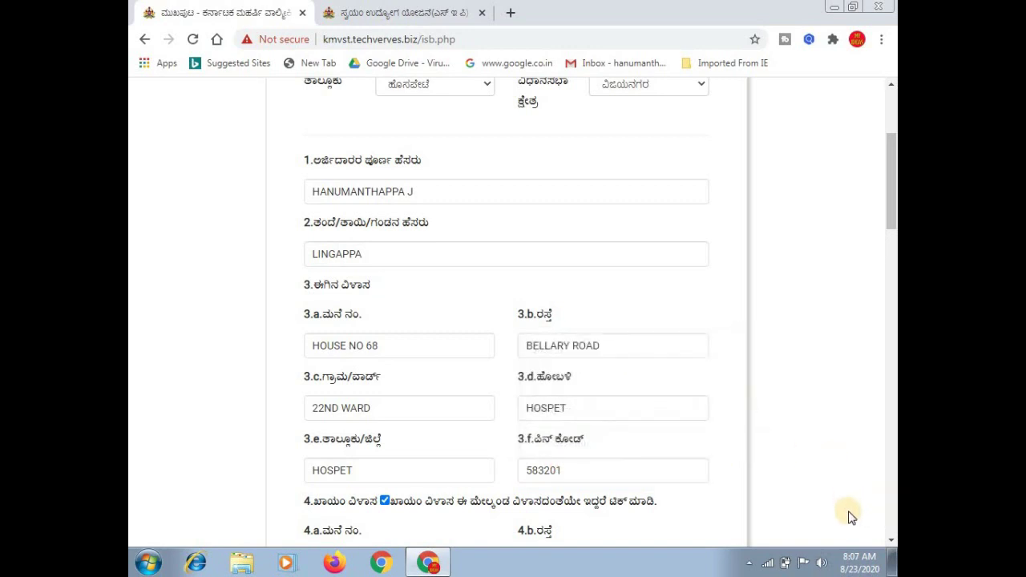
Step: Turn the option for a permanent address identical to the current address off and back on in section 4
{"action": "scroll", "coordinate": [816, 499], "scroll_direction": "down", "scroll_amount": 2}
{"action": "scroll", "coordinate": [815, 499], "scroll_direction": "down", "scroll_amount": 4}
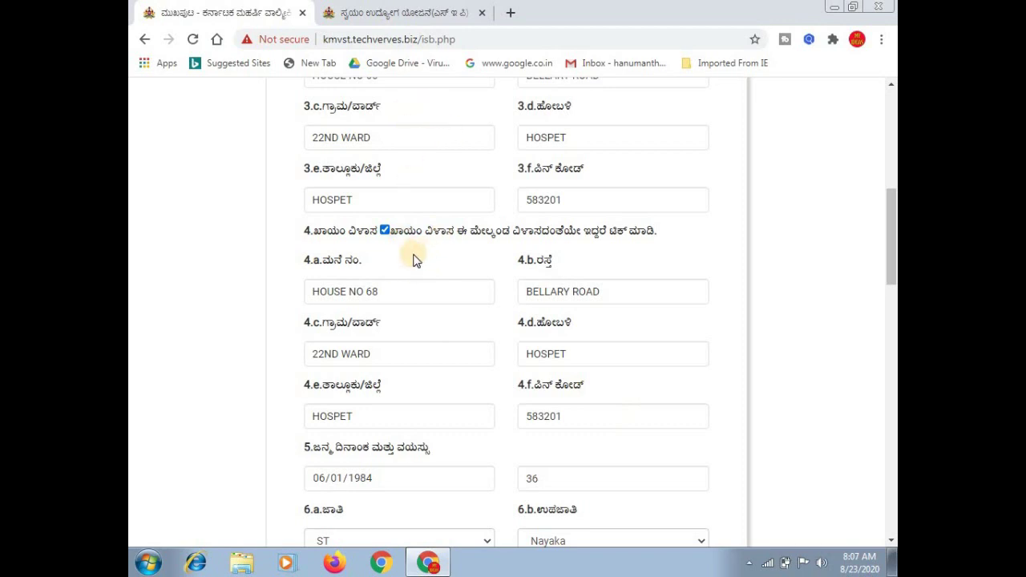
{"action": "left_click", "coordinate": [385, 231]}
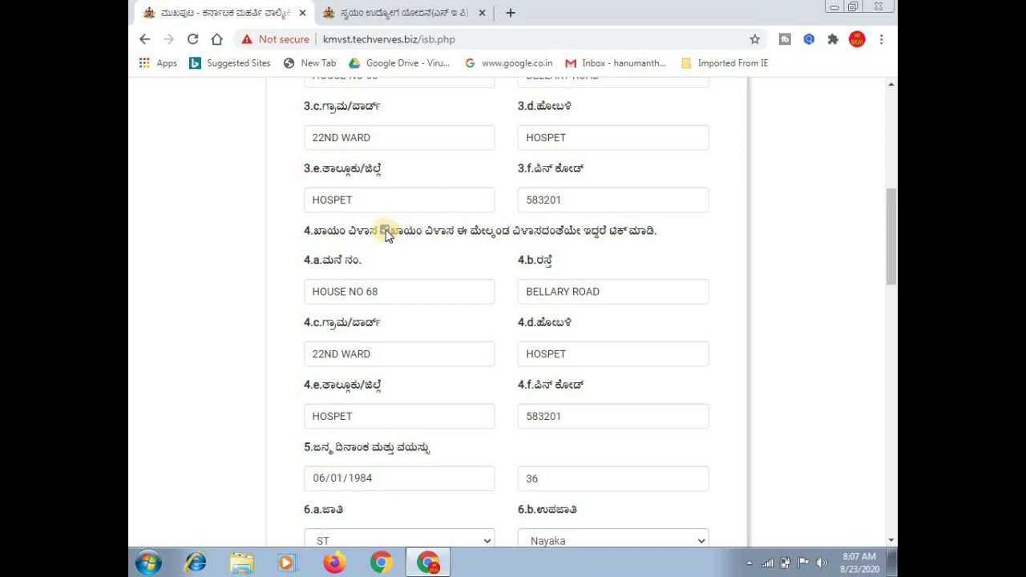
{"action": "left_click", "coordinate": [385, 230]}
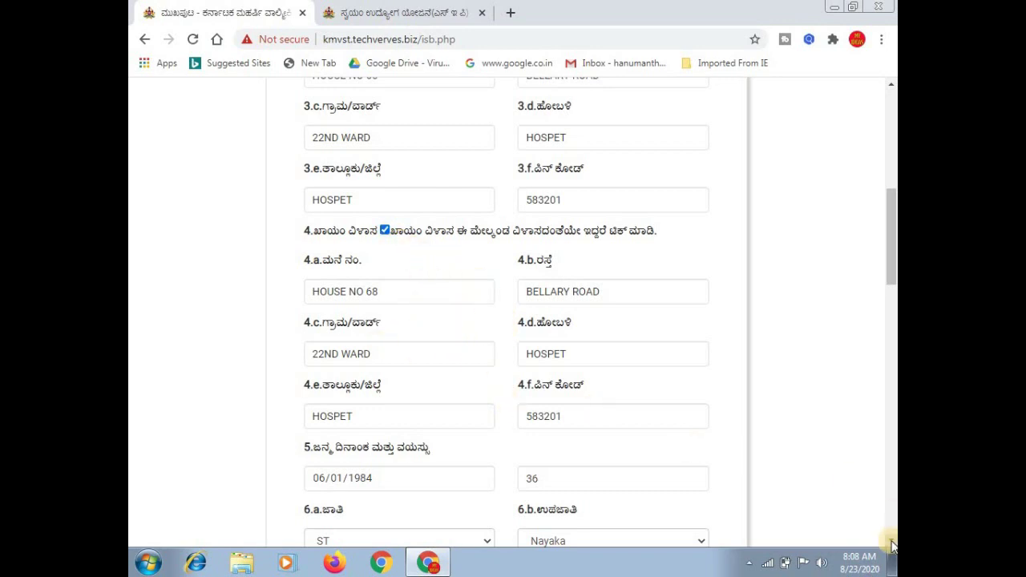
Step: Inspect the date of birth calendar and the caste options without changing either field
{"action": "scroll", "coordinate": [891, 542], "scroll_direction": "down", "scroll_amount": 4}
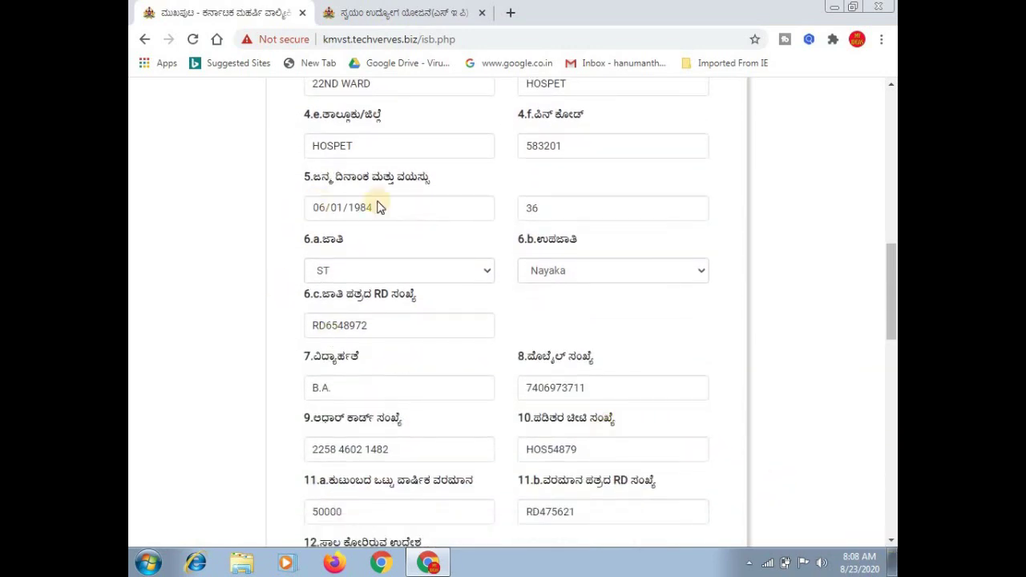
{"action": "left_click", "coordinate": [386, 210]}
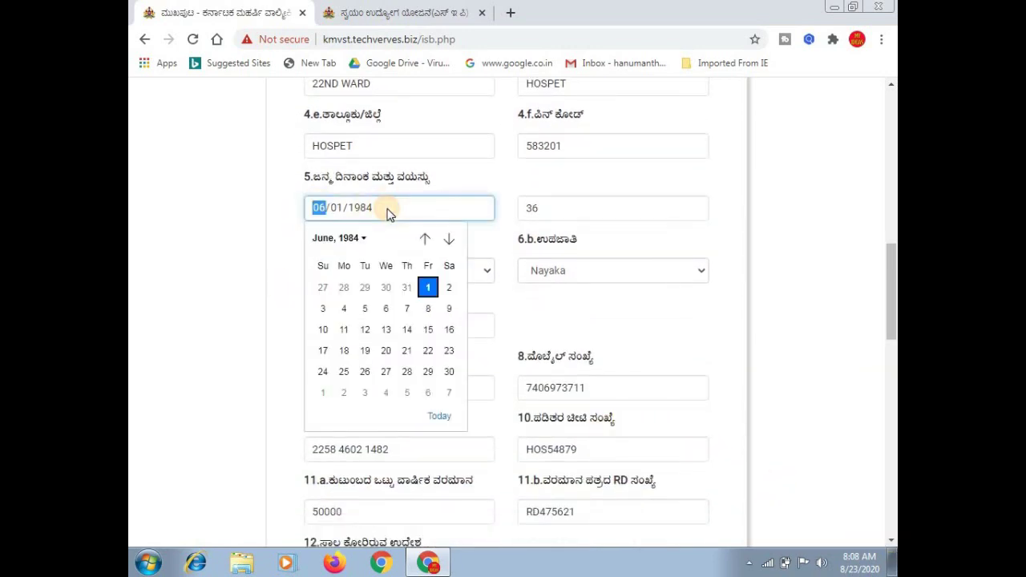
{"action": "left_click", "coordinate": [290, 257]}
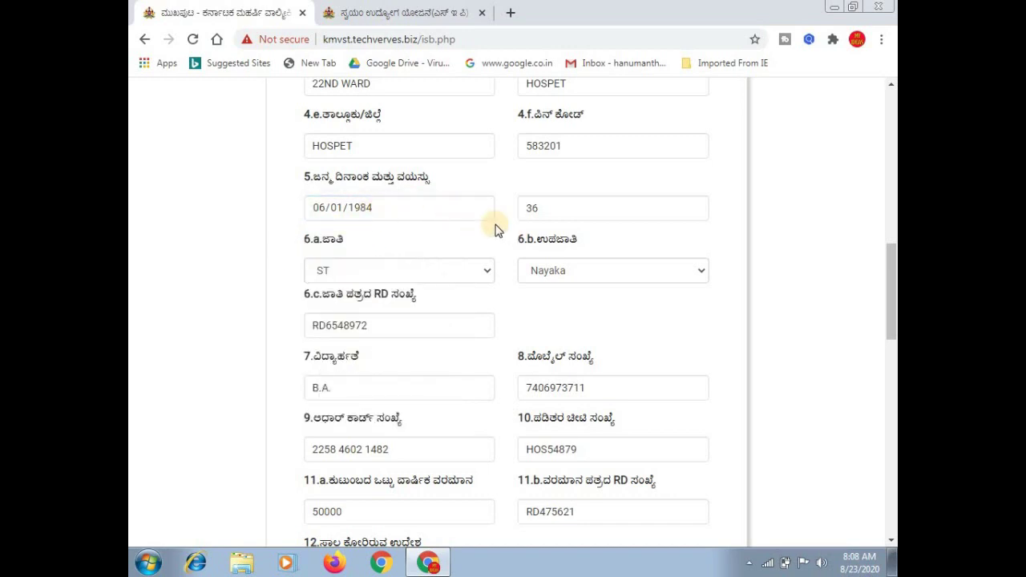
{"action": "left_click", "coordinate": [359, 274]}
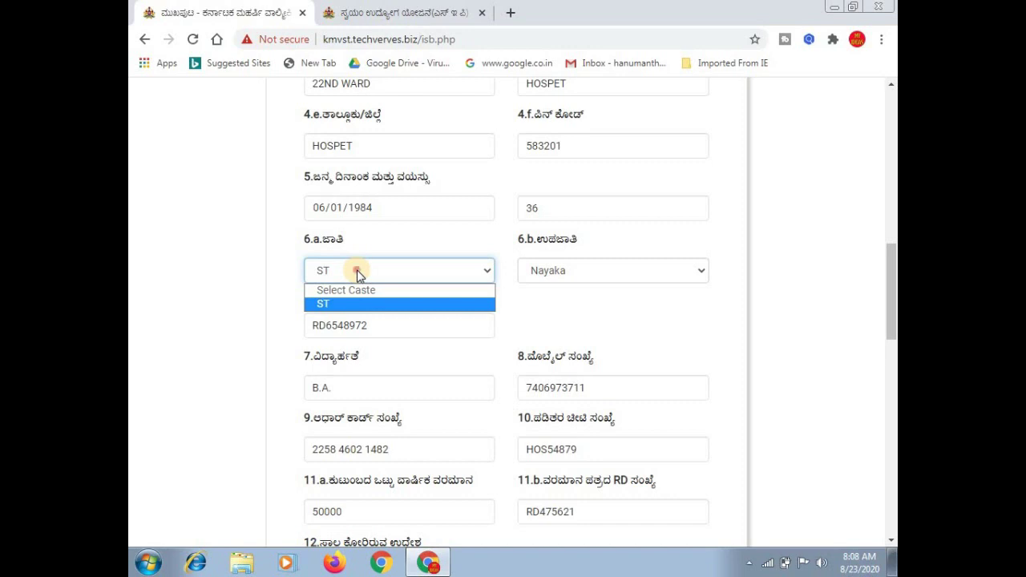
{"action": "left_click", "coordinate": [358, 274]}
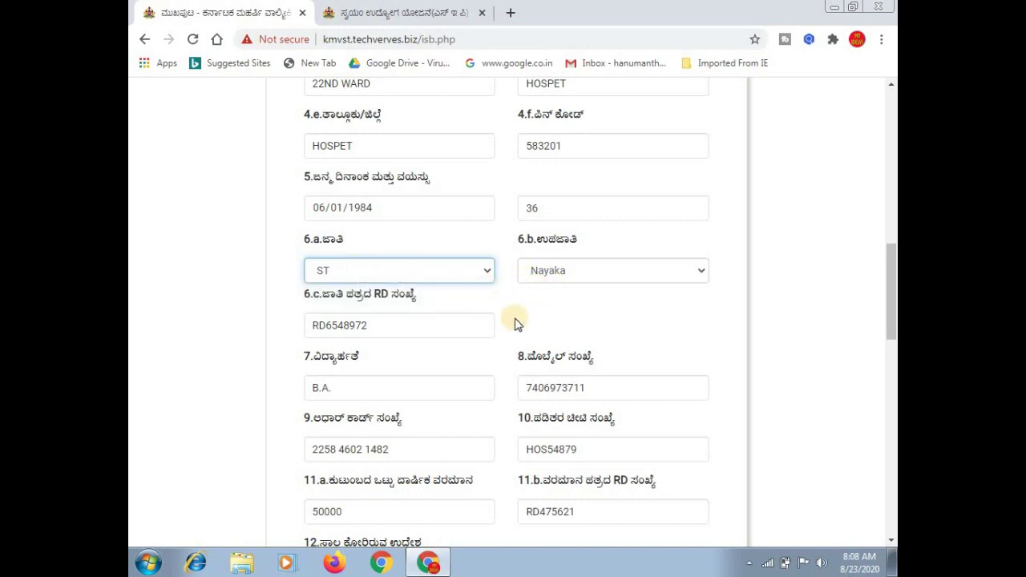
Step: Browse the full list of sub-castes in field 6.b and close it without changing the selection
{"action": "left_click", "coordinate": [594, 276]}
{"action": "scroll", "coordinate": [636, 309], "scroll_direction": "up", "scroll_amount": 1}
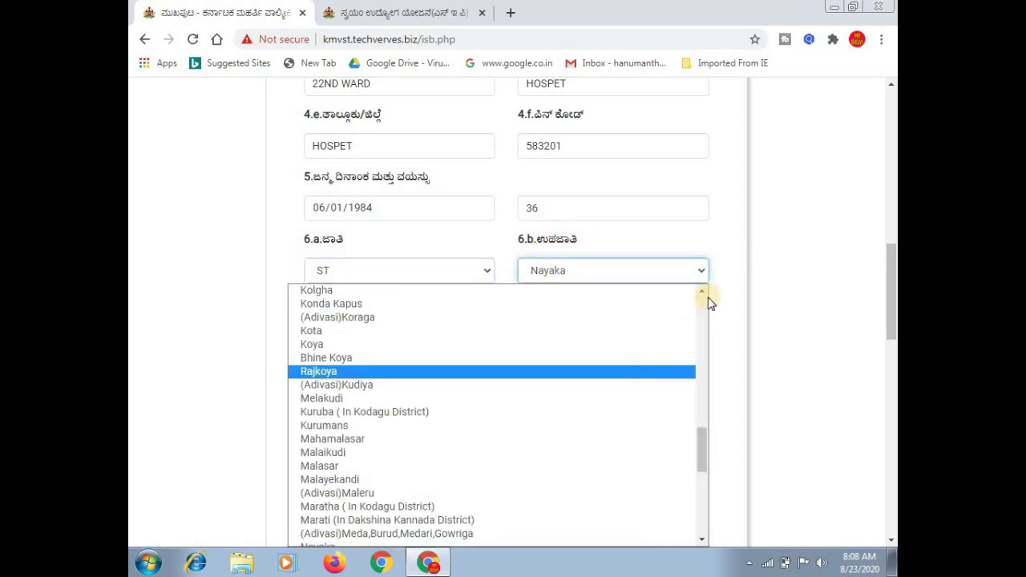
{"action": "left_click_drag", "start_coordinate": [703, 290], "coordinate": [703, 290]}
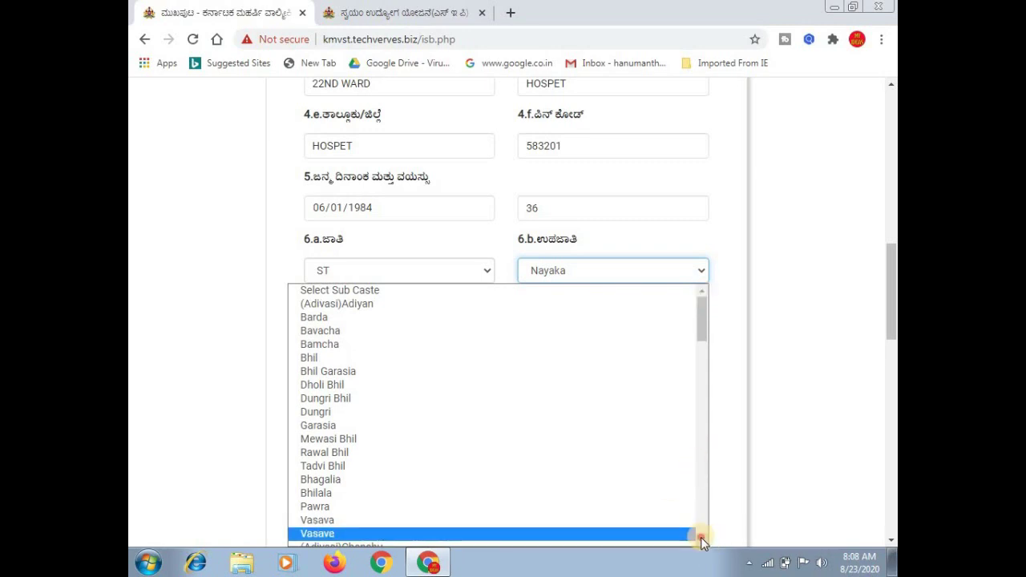
{"action": "left_click_drag", "start_coordinate": [701, 540], "coordinate": [702, 543]}
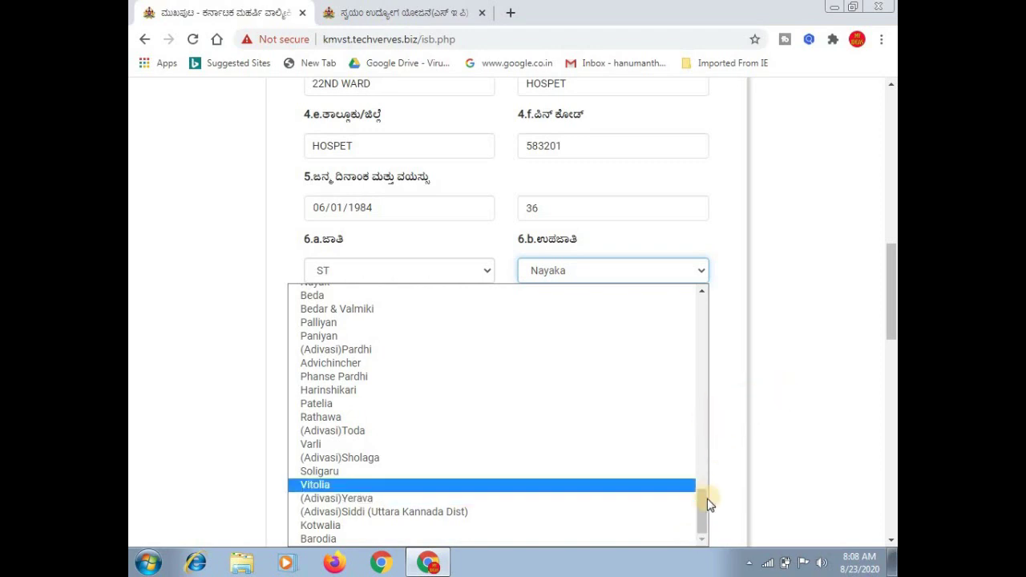
{"action": "key", "text": "Up"}
{"action": "key", "text": "Up"}
{"action": "key", "text": "Up"}
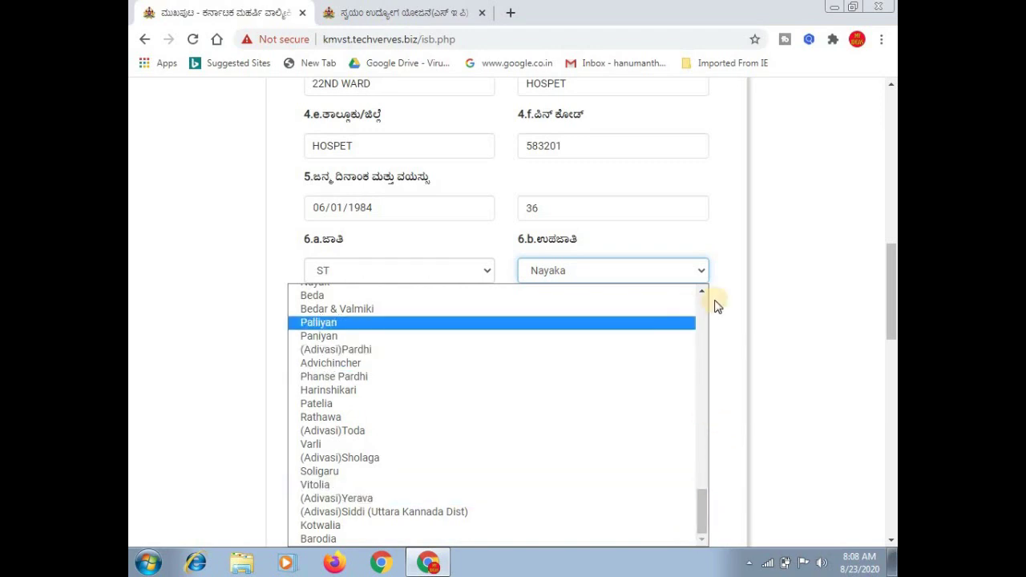
{"action": "left_click", "coordinate": [702, 292]}
{"action": "left_click_drag", "start_coordinate": [702, 292], "coordinate": [701, 291]}
{"action": "left_click", "coordinate": [775, 275]}
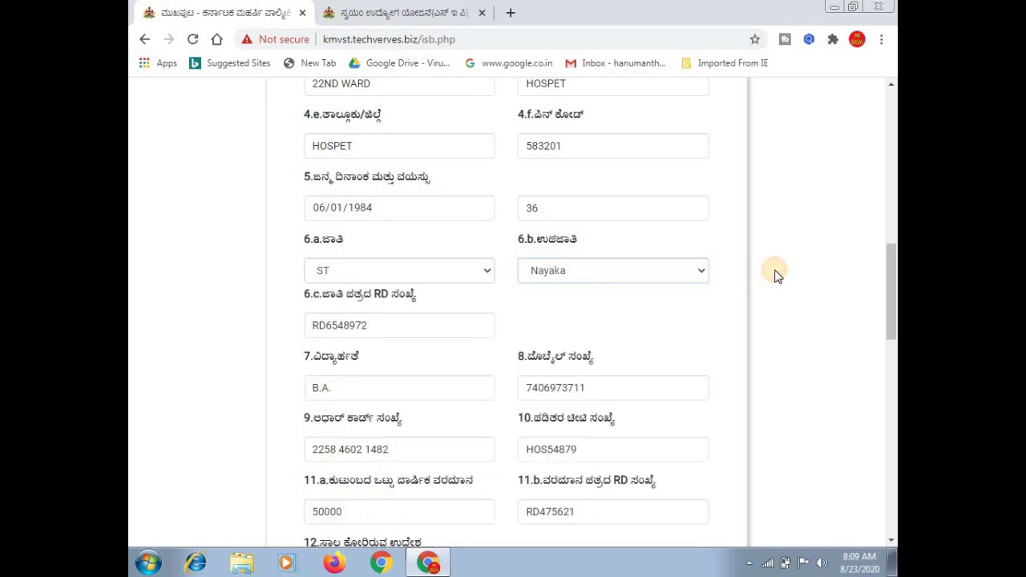
Step: Review the caste certificate RD number, education, Aadhaar number and ration card number fields
{"action": "left_click", "coordinate": [384, 331]}
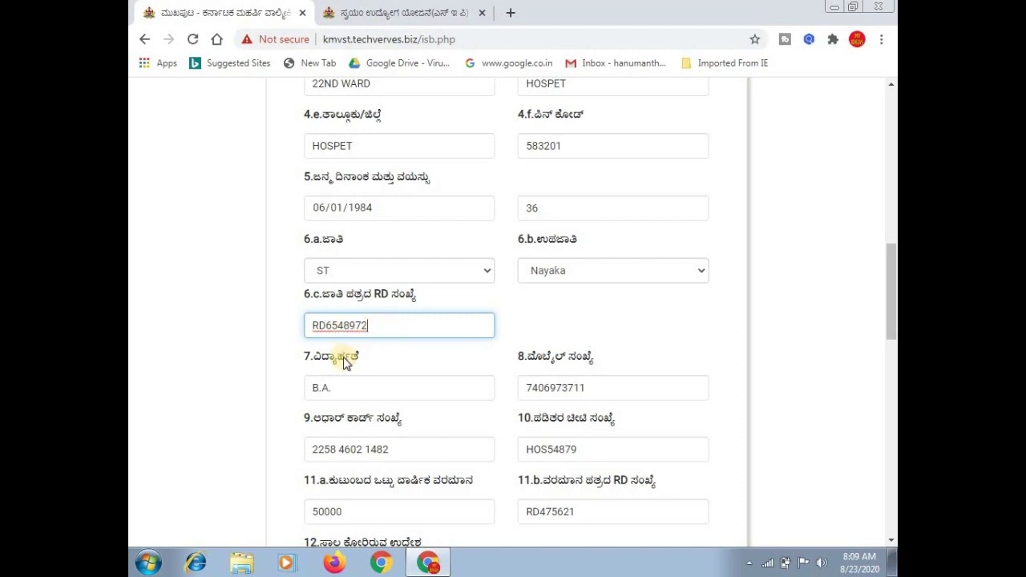
{"action": "left_click", "coordinate": [352, 391]}
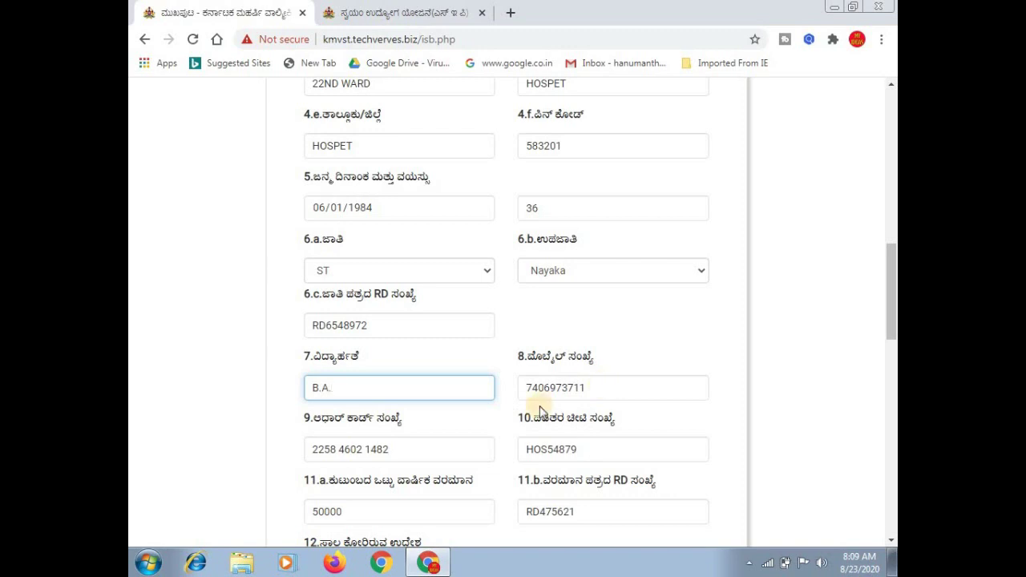
{"action": "left_click", "coordinate": [419, 449]}
{"action": "left_click", "coordinate": [599, 447]}
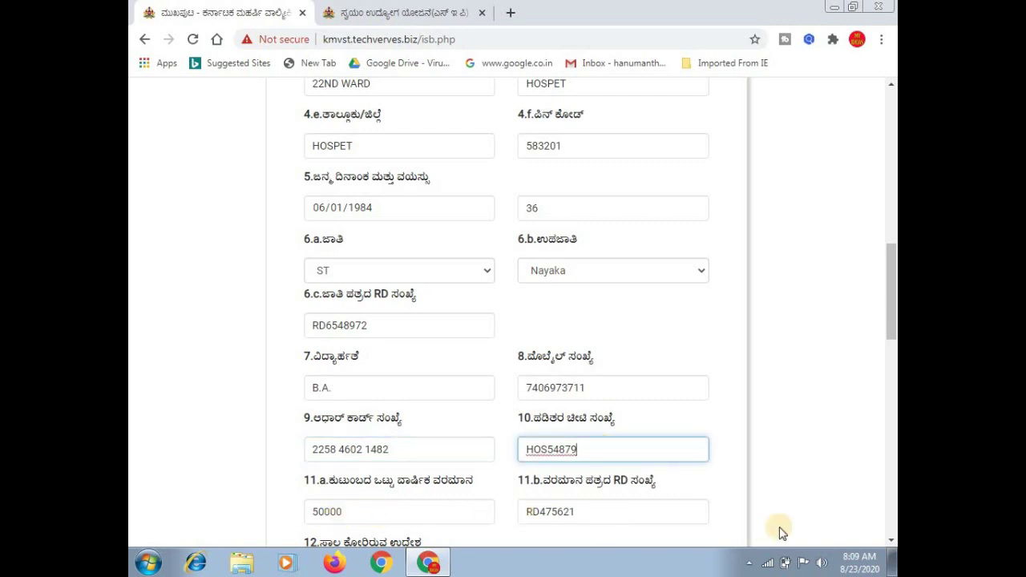
Step: Review the family's annual income, the income certificate RD number and the loan purpose in fields 11 and 12
{"action": "left_click", "coordinate": [889, 540]}
{"action": "scroll", "coordinate": [890, 540], "scroll_direction": "down", "scroll_amount": 2}
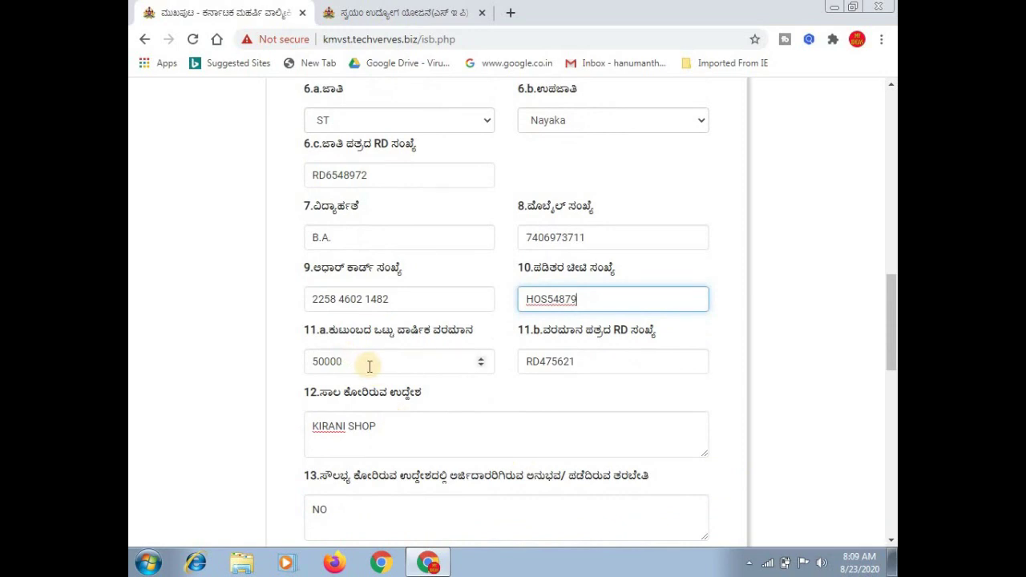
{"action": "left_click", "coordinate": [369, 367]}
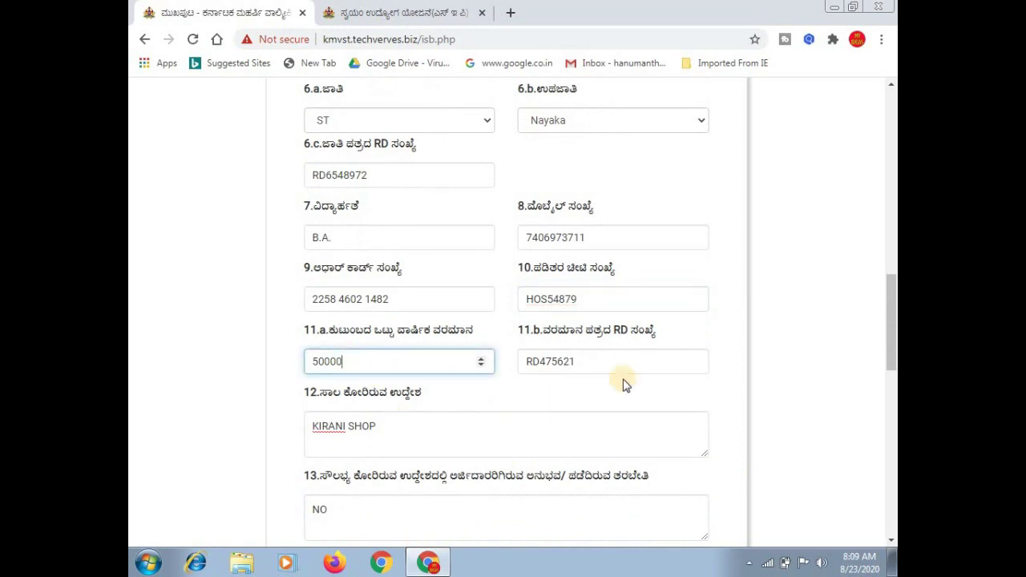
{"action": "left_click", "coordinate": [597, 364]}
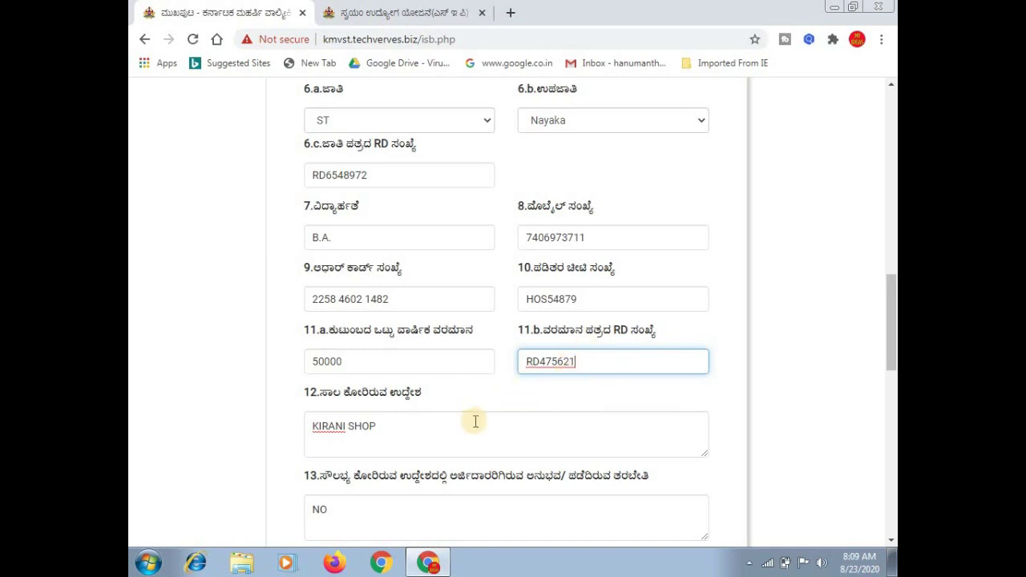
{"action": "left_click", "coordinate": [403, 438]}
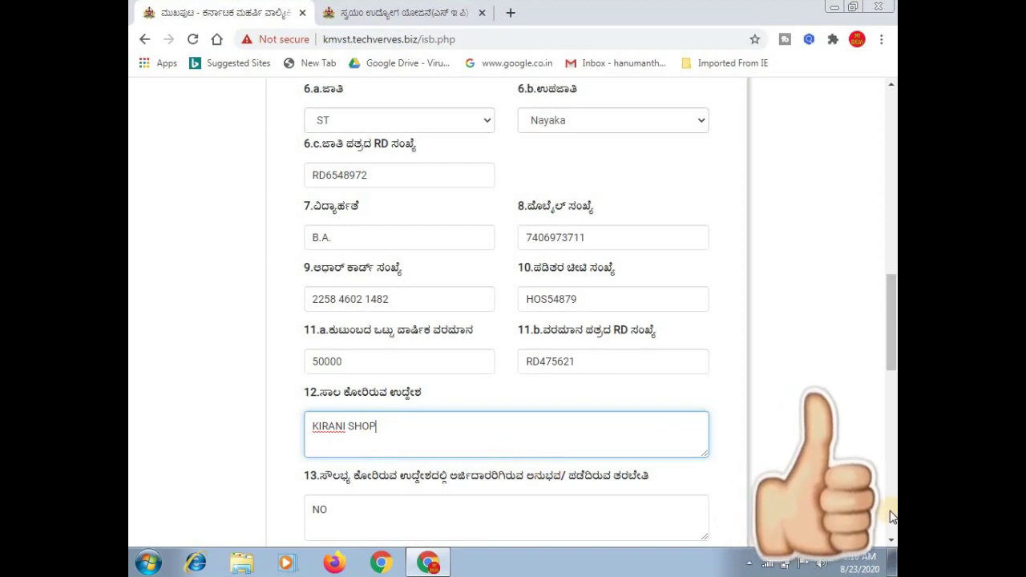
Step: Review the applicant's experience or training in field 13 and the estimated project cost in field 14
{"action": "left_click", "coordinate": [890, 540]}
{"action": "left_click", "coordinate": [890, 539]}
{"action": "scroll", "coordinate": [801, 513], "scroll_direction": "down", "scroll_amount": 2}
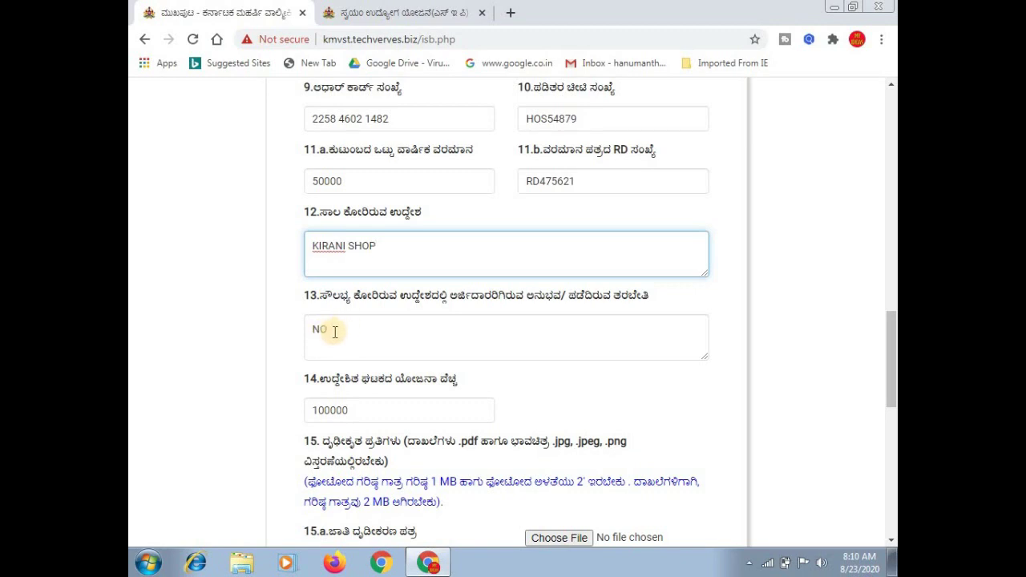
{"action": "left_click", "coordinate": [364, 413]}
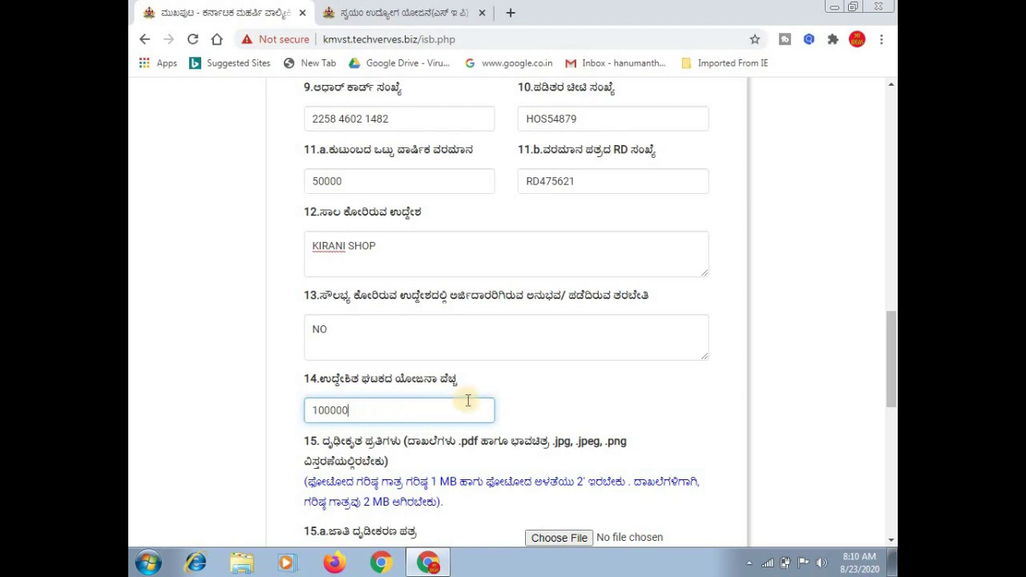
Step: Review the required document uploads in field 15, from the caste certificate (15.a) to the thumb impression (15.h)
{"action": "left_click", "coordinate": [891, 540]}
{"action": "left_click", "coordinate": [891, 540]}
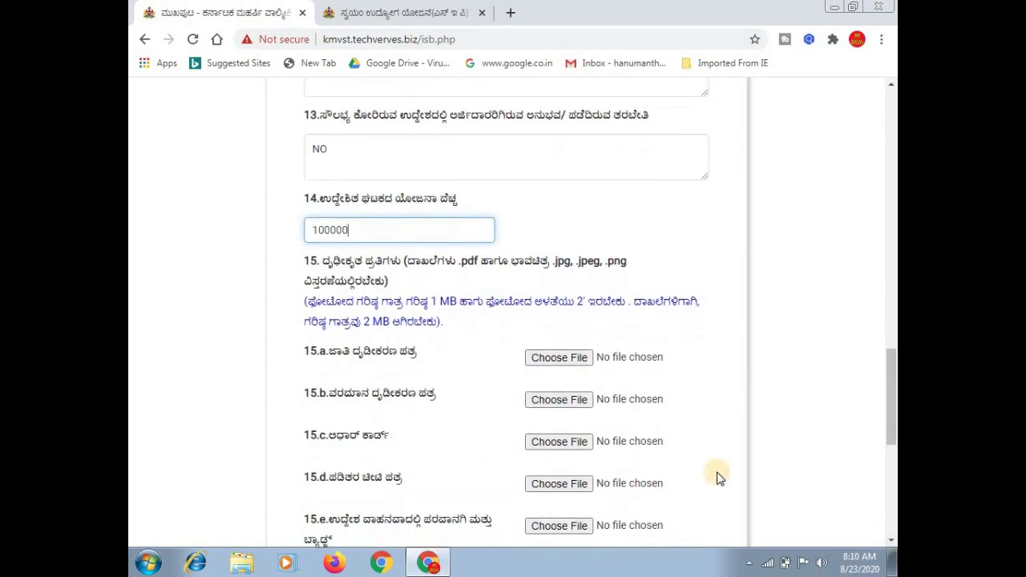
{"action": "left_click", "coordinate": [891, 541]}
{"action": "left_click", "coordinate": [891, 540]}
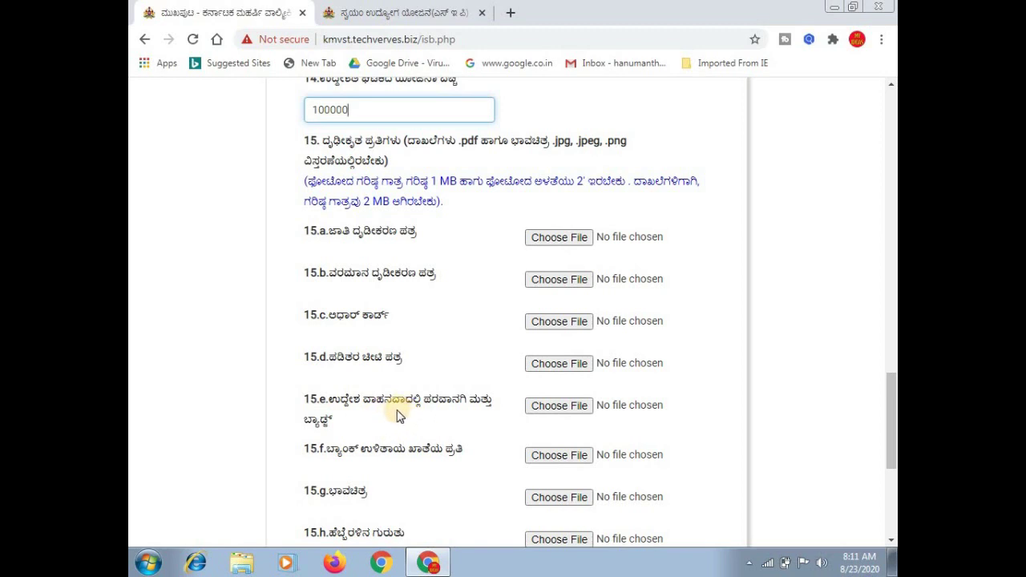
{"action": "left_click", "coordinate": [451, 346]}
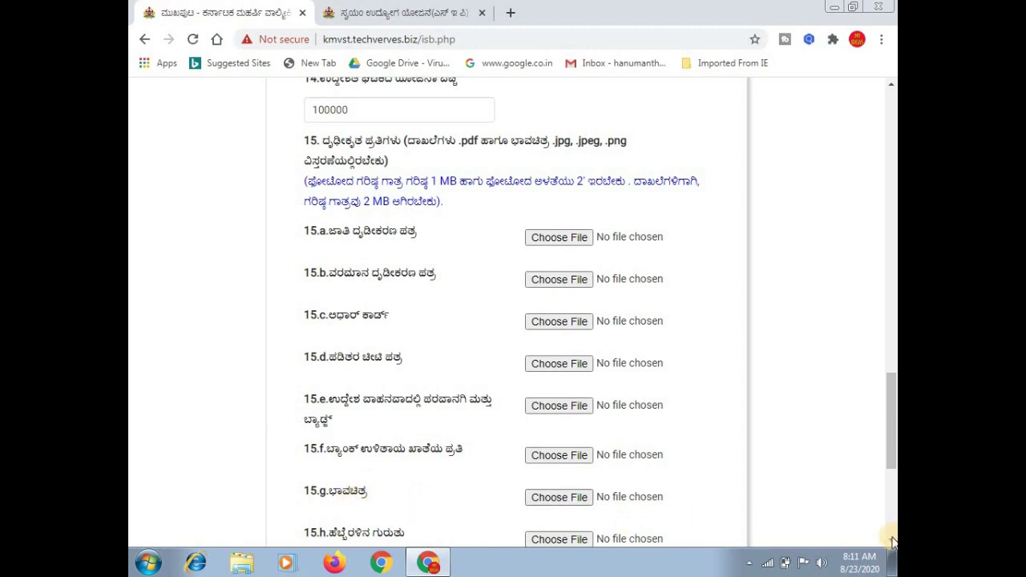
{"action": "scroll", "coordinate": [888, 542], "scroll_direction": "down", "scroll_amount": 2}
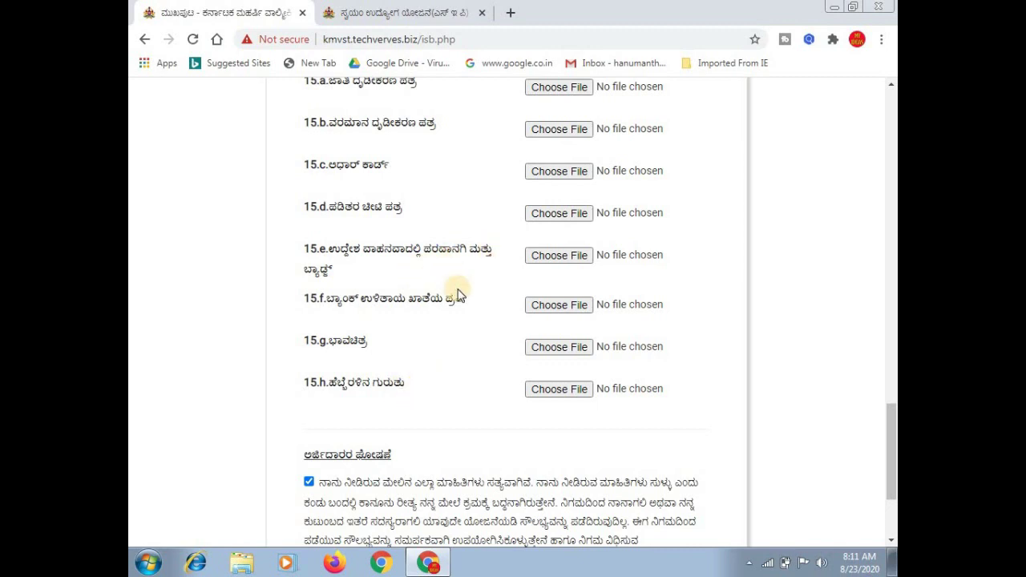
Step: Check the upload format and size limits in field 15, and open the caste certificate file chooser and close it without selecting a file
{"action": "left_click", "coordinate": [890, 83]}
{"action": "left_click", "coordinate": [891, 84]}
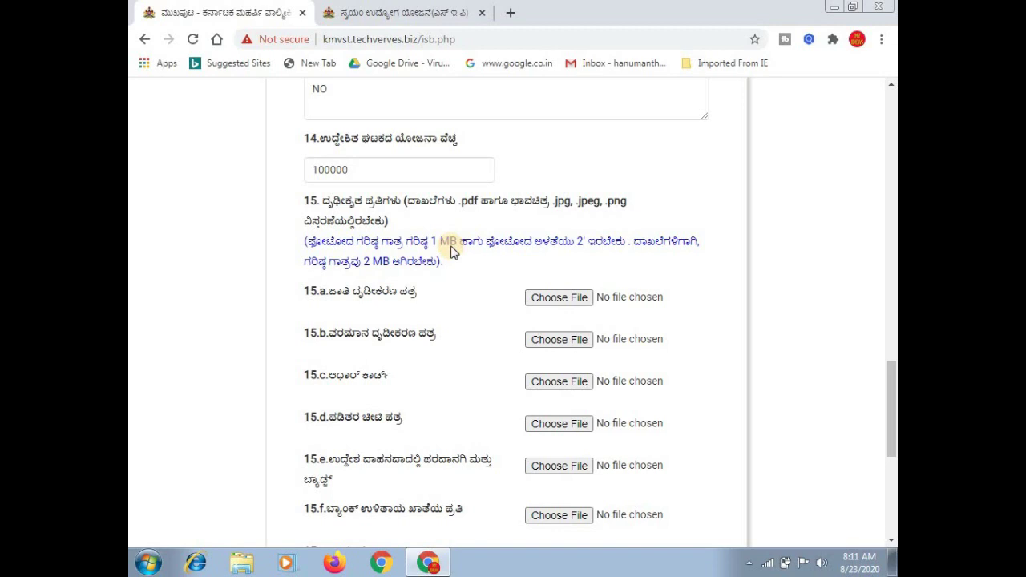
{"action": "left_click", "coordinate": [559, 297]}
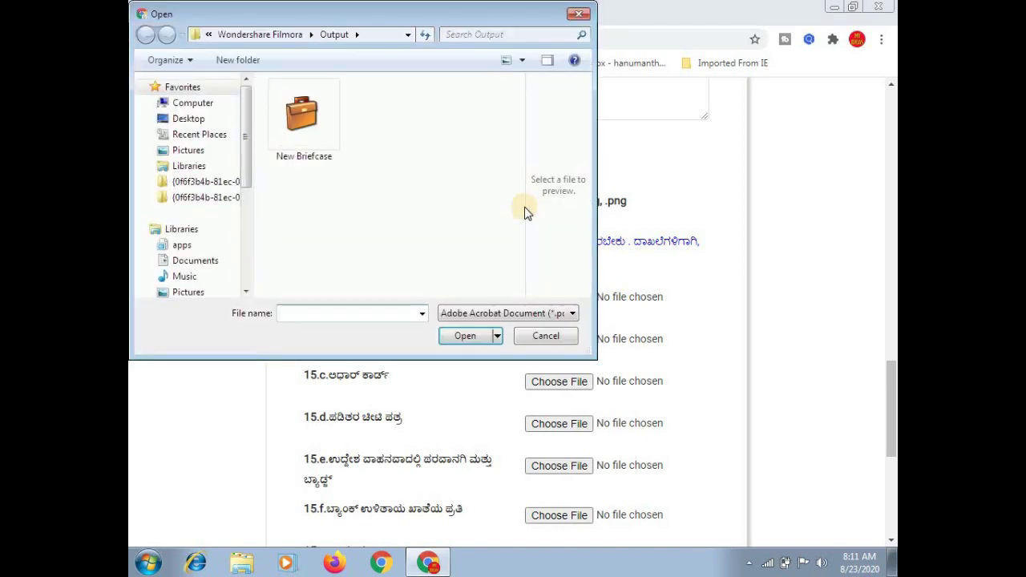
{"action": "left_click", "coordinate": [579, 14]}
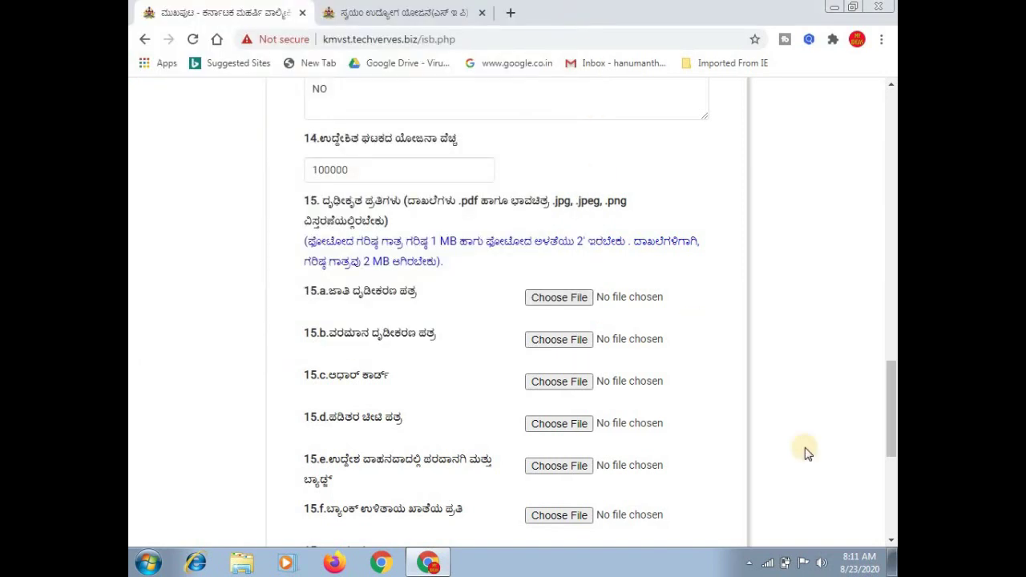
Step: Review the applicant's declaration and its agreement checkbox at the end of the form
{"action": "left_click", "coordinate": [891, 541]}
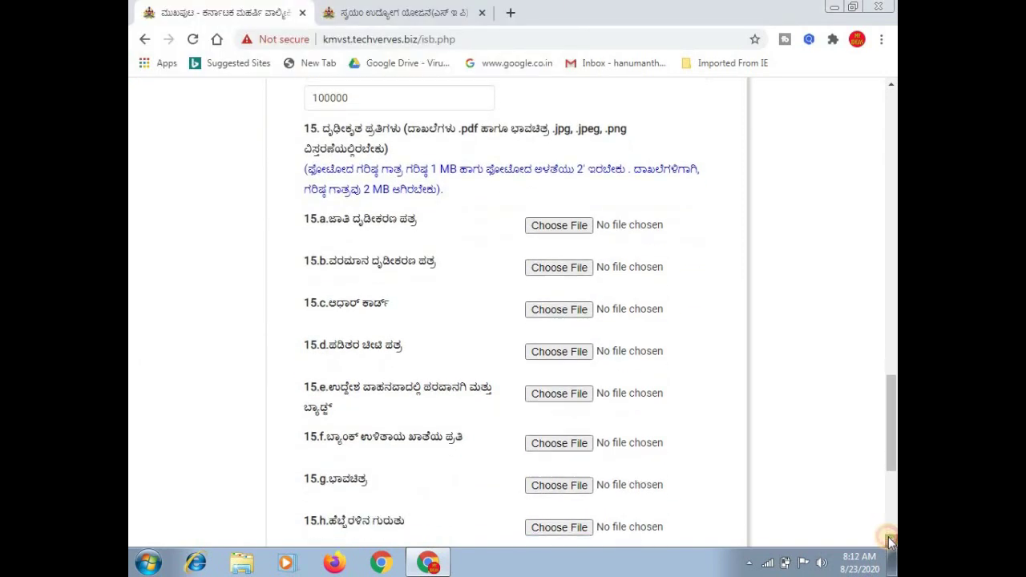
{"action": "left_click_drag", "start_coordinate": [890, 541], "coordinate": [890, 541]}
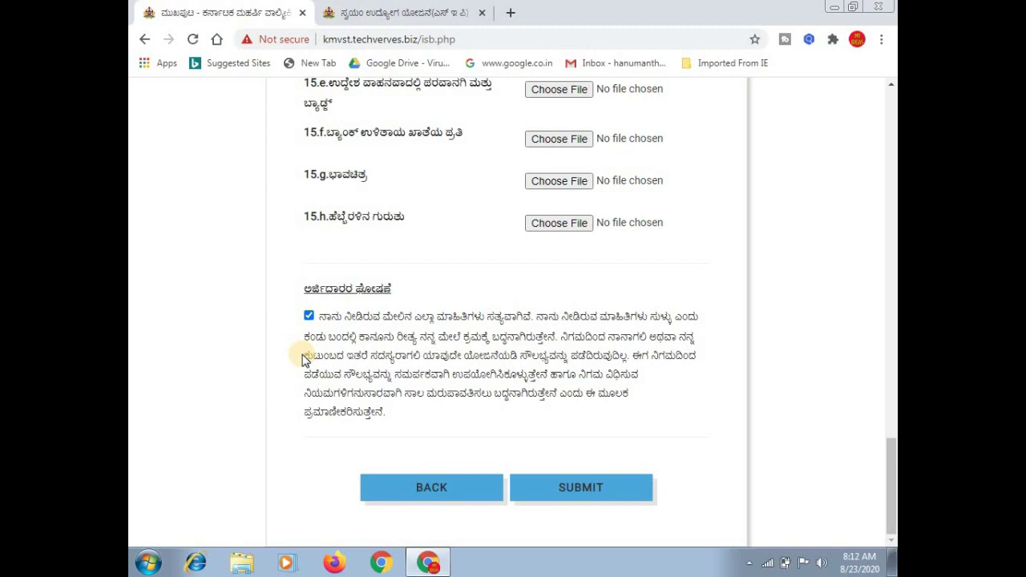
{"action": "left_click", "coordinate": [309, 317]}
Step: Look back over the completed form from the document uploads up to the permanent address in field 4
{"action": "left_click", "coordinate": [891, 85]}
{"action": "left_click", "coordinate": [891, 85]}
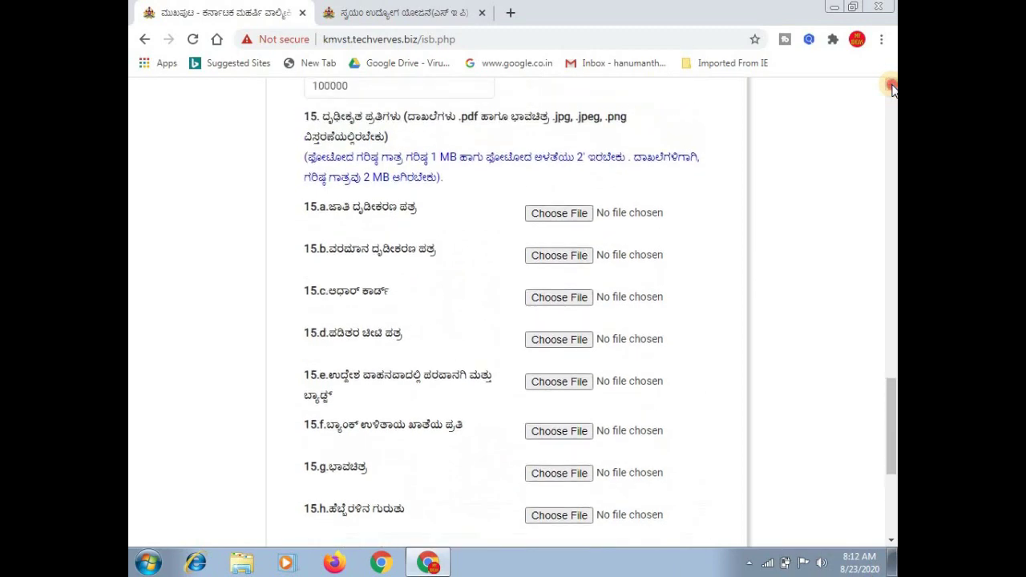
{"action": "scroll", "coordinate": [892, 88], "scroll_direction": "up", "scroll_amount": 4}
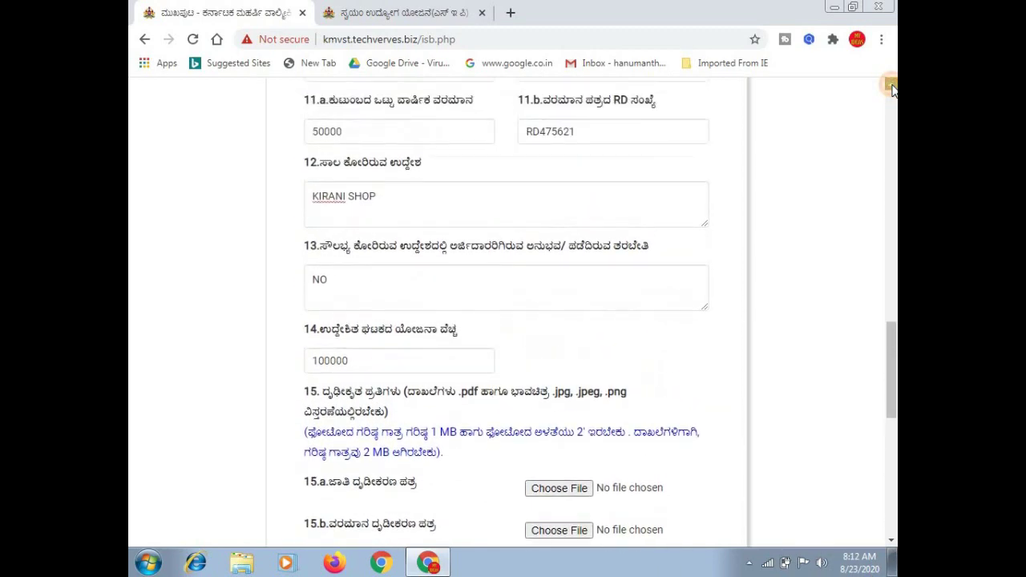
{"action": "scroll", "coordinate": [892, 88], "scroll_direction": "up", "scroll_amount": 4}
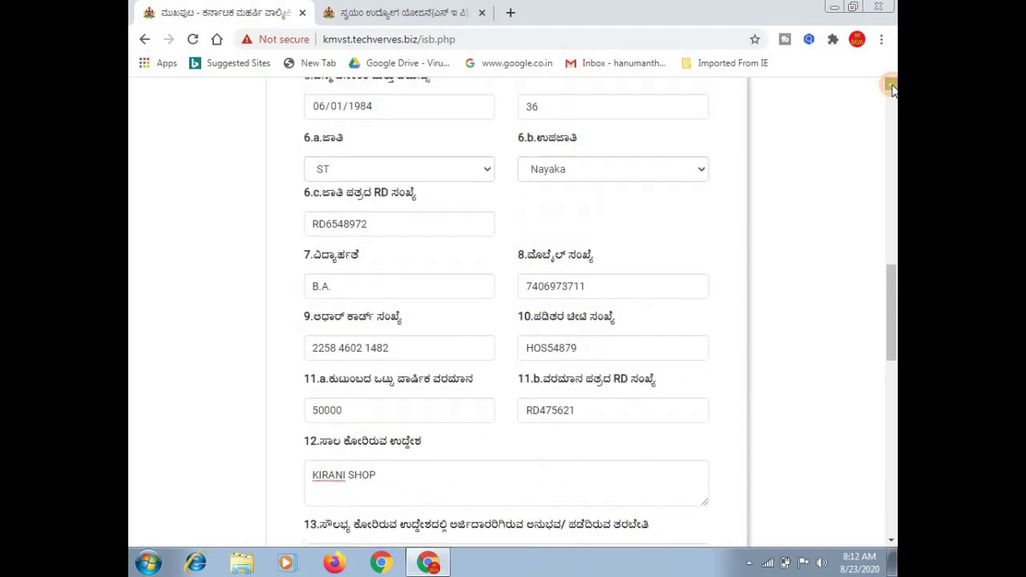
{"action": "scroll", "coordinate": [892, 89], "scroll_direction": "up", "scroll_amount": 3}
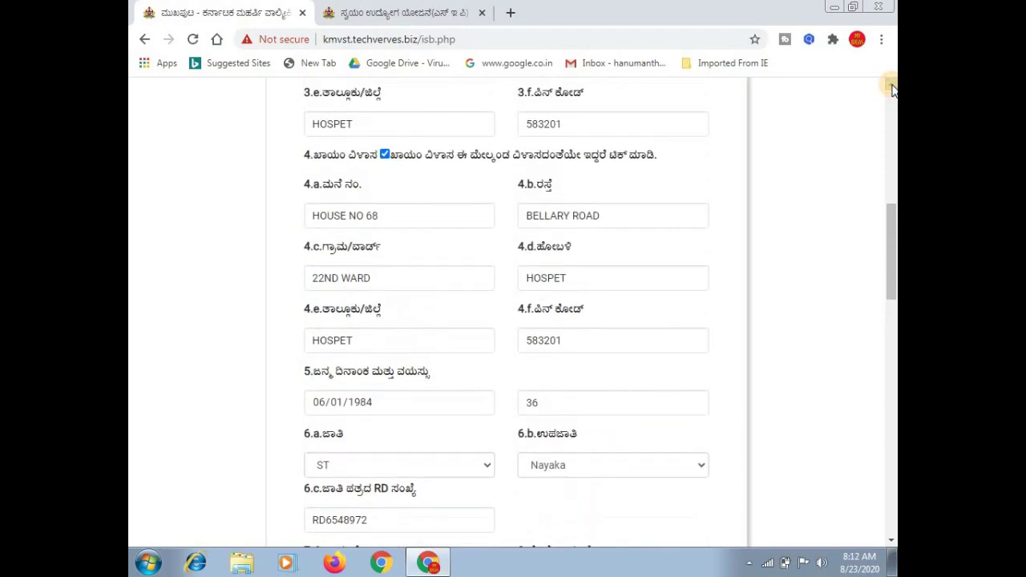